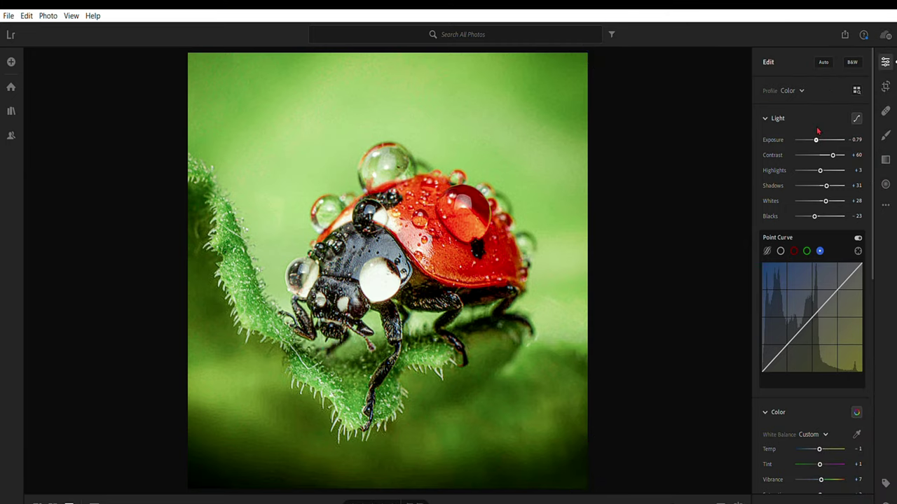
- Darken exposure to -0.68 and lift shadows to +33, leaving whites at -54
{"action": "left_click", "coordinate": [820, 140]}
{"action": "left_click_drag", "start_coordinate": [823, 132], "coordinate": [818, 132]}
{"action": "left_click_drag", "start_coordinate": [828, 174], "coordinate": [829, 175]}
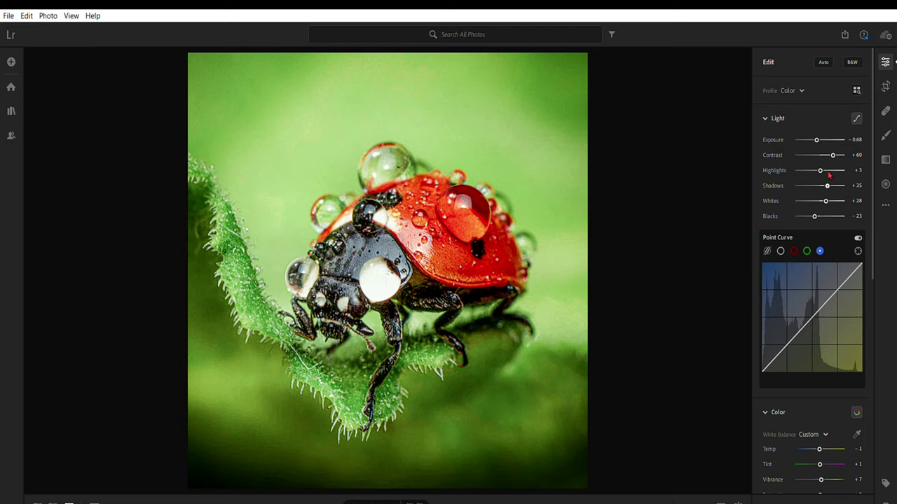
{"action": "left_click_drag", "start_coordinate": [828, 175], "coordinate": [808, 188]}
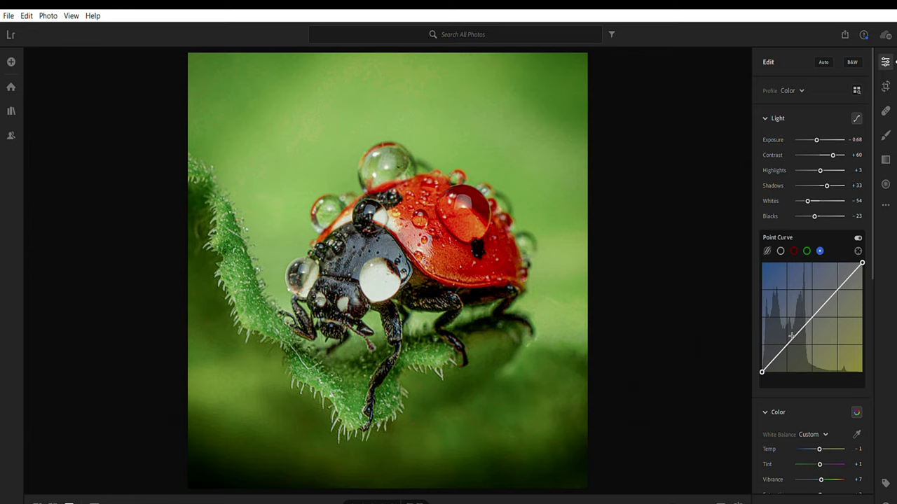
- Add a low shadow point and a high highlight point on the luminance Point Curve
{"action": "left_click", "coordinate": [781, 250]}
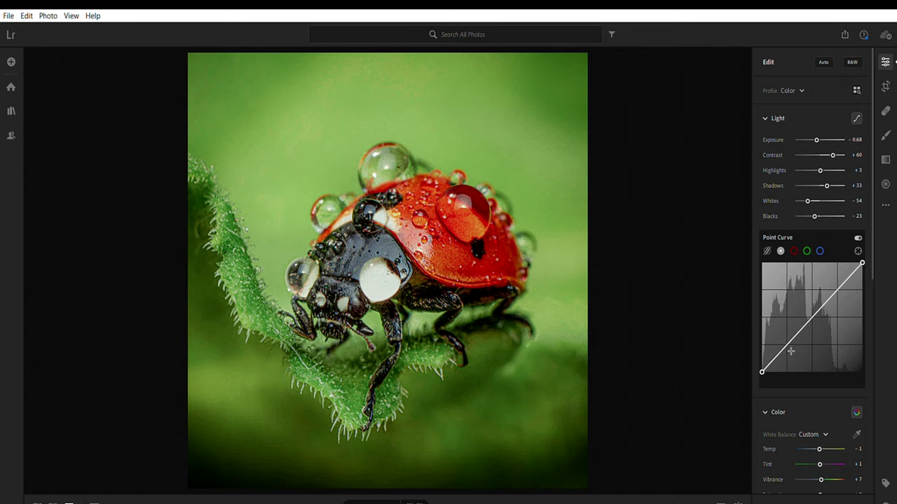
{"action": "left_click", "coordinate": [788, 346]}
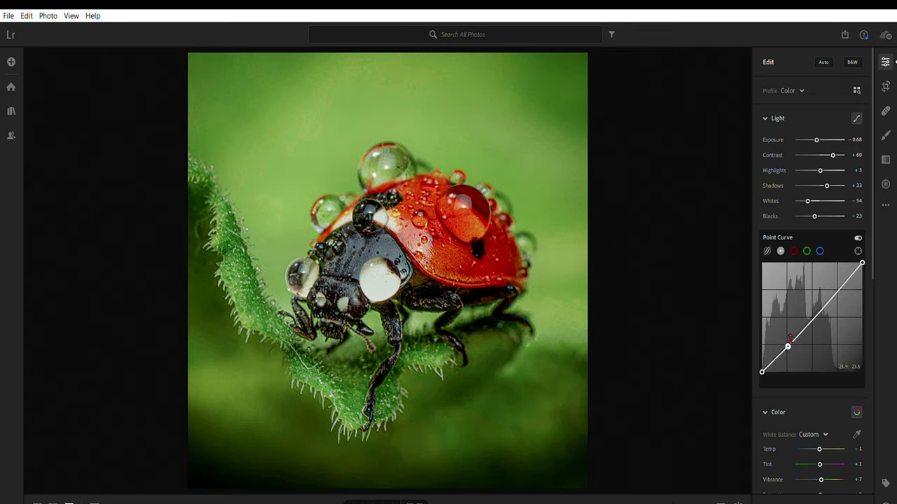
{"action": "left_click", "coordinate": [837, 289]}
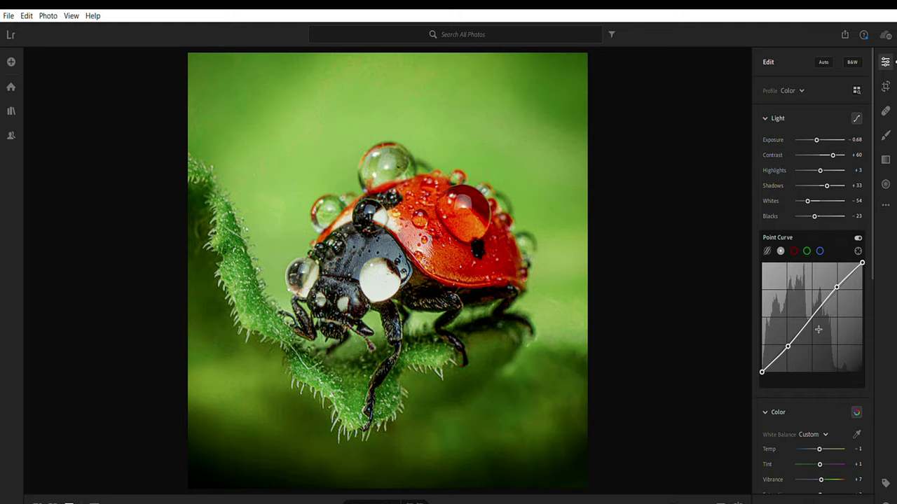
{"action": "scroll", "coordinate": [812, 361], "scroll_direction": "down", "scroll_amount": 3}
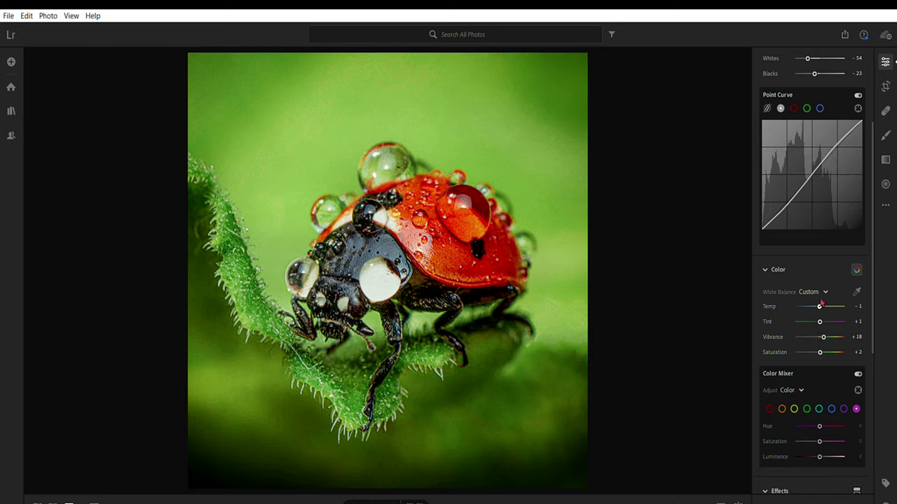
- Raise the purple tones' saturation and luminance in the Color Mixer
{"action": "scroll", "coordinate": [815, 323], "scroll_direction": "up", "scroll_amount": 1}
{"action": "scroll", "coordinate": [813, 327], "scroll_direction": "up", "scroll_amount": 1}
{"action": "scroll", "coordinate": [813, 327], "scroll_direction": "down", "scroll_amount": 1}
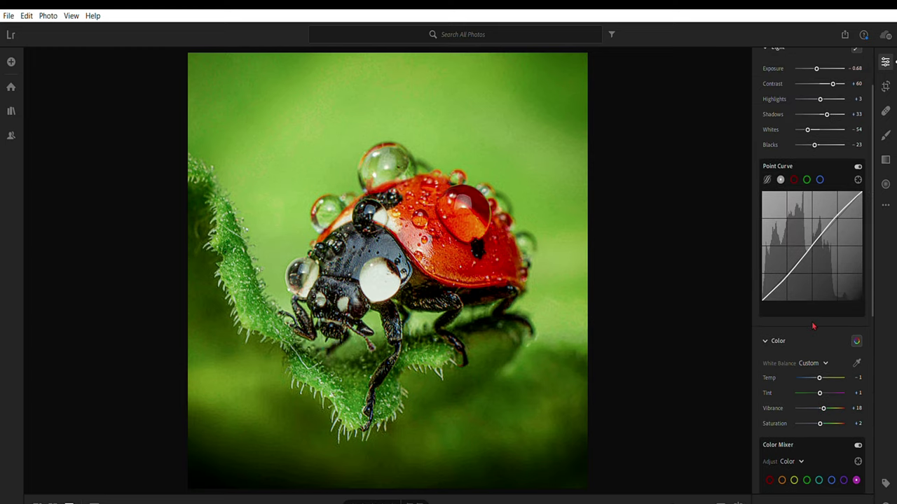
{"action": "scroll", "coordinate": [813, 326], "scroll_direction": "down", "scroll_amount": 2}
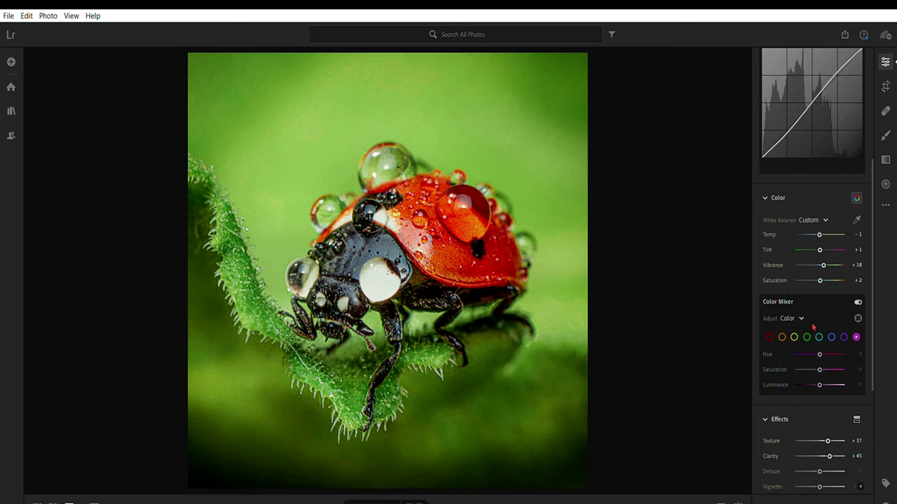
{"action": "left_click_drag", "start_coordinate": [819, 369], "coordinate": [828, 359]}
{"action": "left_click_drag", "start_coordinate": [819, 384], "coordinate": [825, 376]}
- Lower orange luminance slightly and nudge yellow luminance up to +30
{"action": "left_click", "coordinate": [781, 336]}
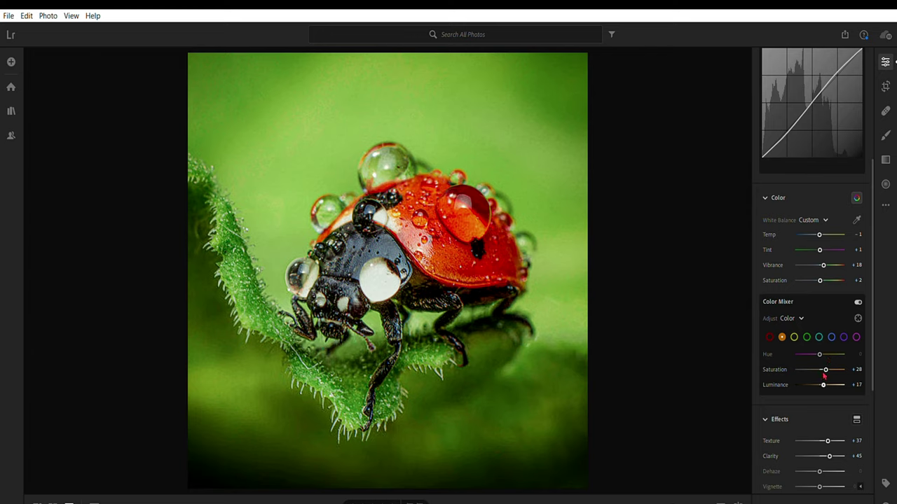
{"action": "left_click_drag", "start_coordinate": [823, 375], "coordinate": [823, 375]}
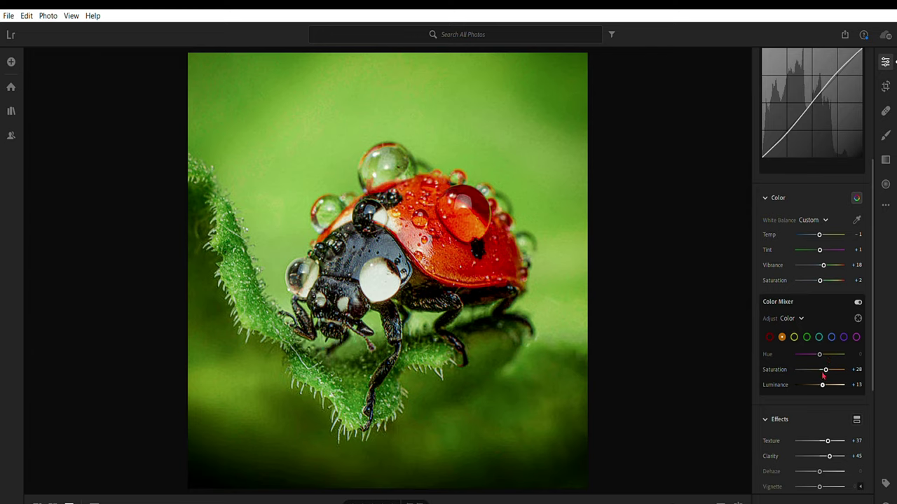
{"action": "left_click", "coordinate": [794, 336]}
{"action": "key", "text": "Up"}
{"action": "key", "text": "Up"}
{"action": "key", "text": "Up"}
- Step through the green, aqua and blue swatches in the Color Mixer
{"action": "left_click", "coordinate": [807, 335]}
{"action": "left_click", "coordinate": [819, 337]}
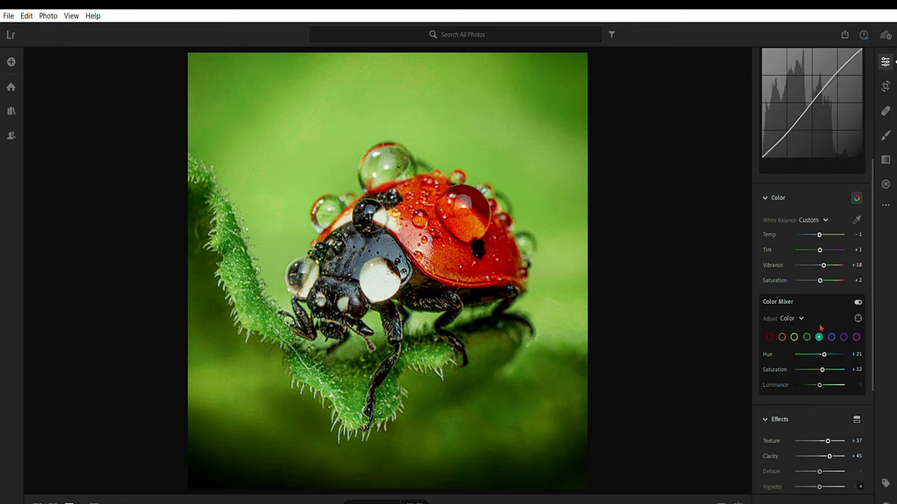
{"action": "left_click", "coordinate": [832, 329]}
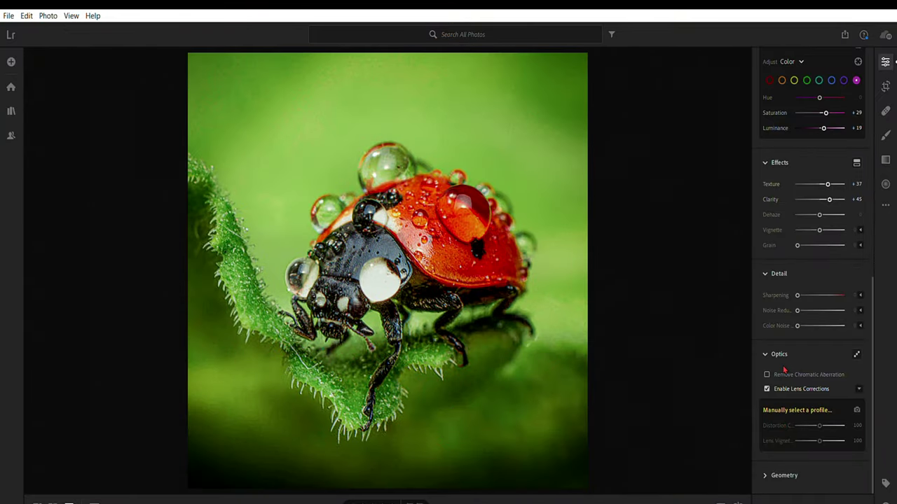
- Lower Texture to -32 and raise Clarity in the Effects panel
{"action": "scroll", "coordinate": [784, 365], "scroll_direction": "up", "scroll_amount": 2}
{"action": "scroll", "coordinate": [784, 365], "scroll_direction": "up", "scroll_amount": 2}
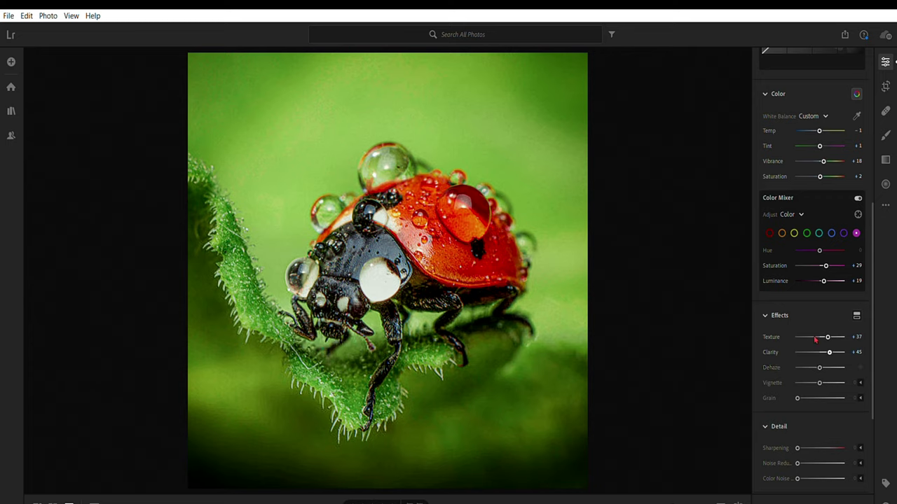
{"action": "left_click_drag", "start_coordinate": [828, 333], "coordinate": [814, 334]}
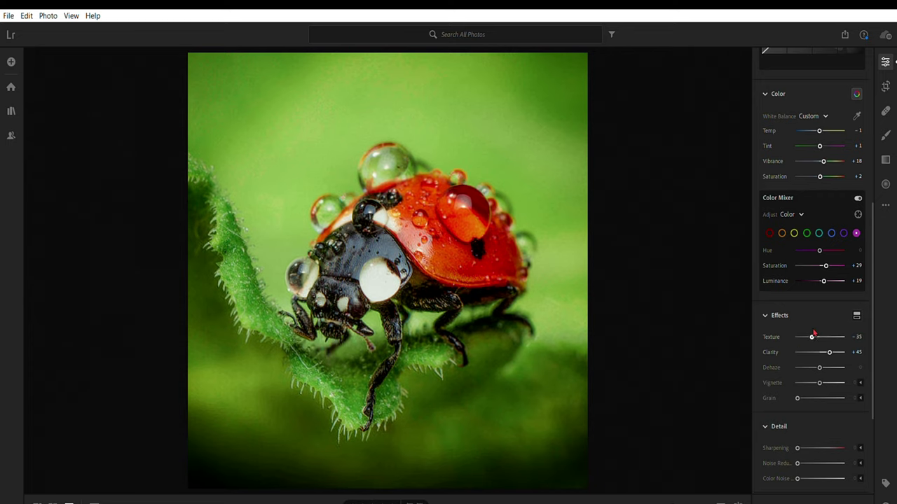
{"action": "mouse_move", "coordinate": [814, 334]}
{"action": "left_mouse_down"}
{"action": "mouse_move", "coordinate": [831, 351]}
{"action": "mouse_move", "coordinate": [835, 344]}
{"action": "left_mouse_up"}
- Push the green swatch to Hue +100, Saturation +100 and Luminance +21
{"action": "scroll", "coordinate": [821, 261], "scroll_direction": "up", "scroll_amount": 3}
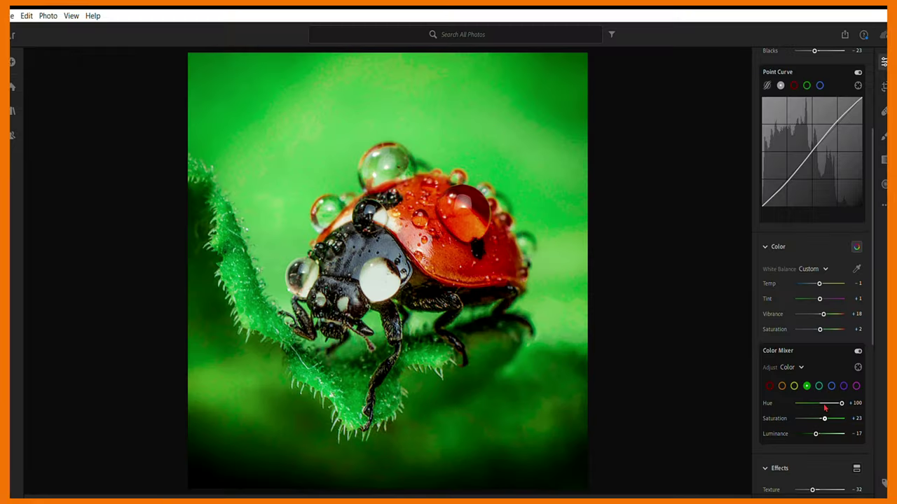
{"action": "left_click_drag", "start_coordinate": [827, 411], "coordinate": [861, 412]}
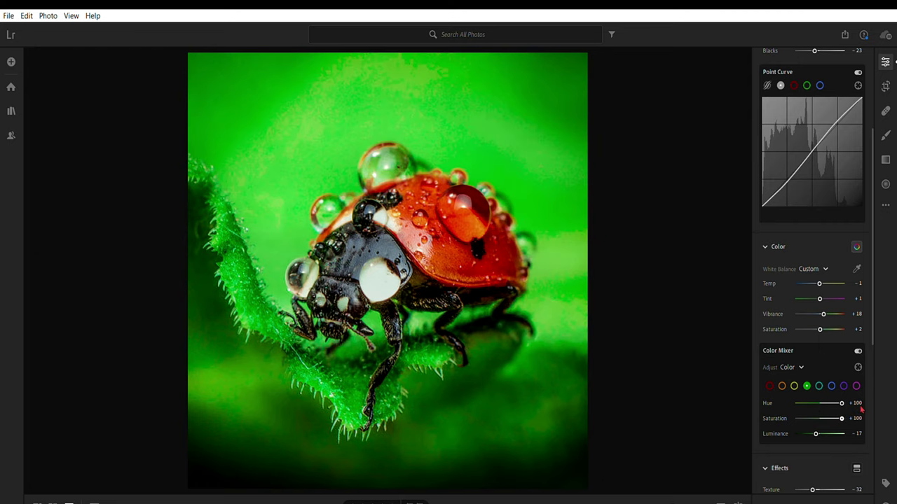
{"action": "mouse_move", "coordinate": [816, 432]}
{"action": "left_mouse_down"}
{"action": "mouse_move", "coordinate": [837, 426]}
{"action": "mouse_move", "coordinate": [826, 428]}
{"action": "left_mouse_up"}
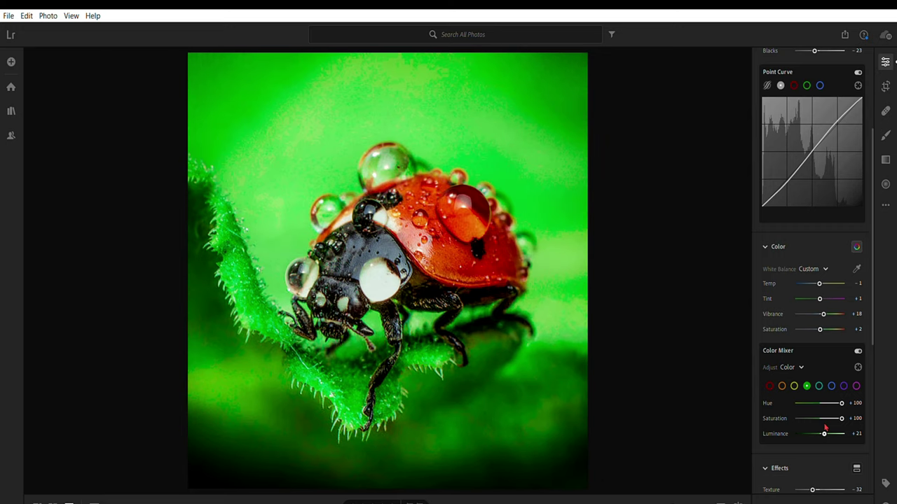
{"action": "scroll", "coordinate": [813, 330], "scroll_direction": "up", "scroll_amount": 3}
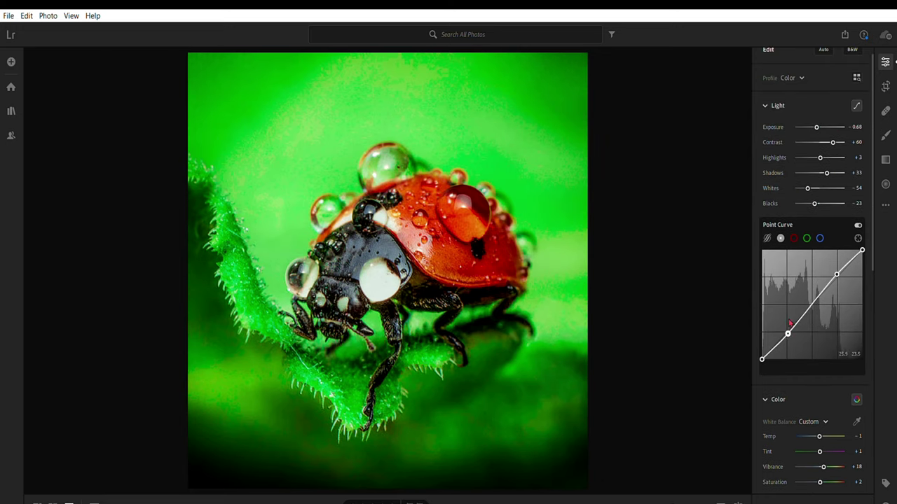
- Lower the curve's shadow point, darken exposure, and set highlights -100 and shadows -43
{"action": "left_click_drag", "start_coordinate": [789, 325], "coordinate": [789, 326]}
{"action": "mouse_move", "coordinate": [816, 126]}
{"action": "left_mouse_down"}
{"action": "mouse_move", "coordinate": [813, 119]}
{"action": "mouse_move", "coordinate": [840, 128]}
{"action": "left_mouse_up"}
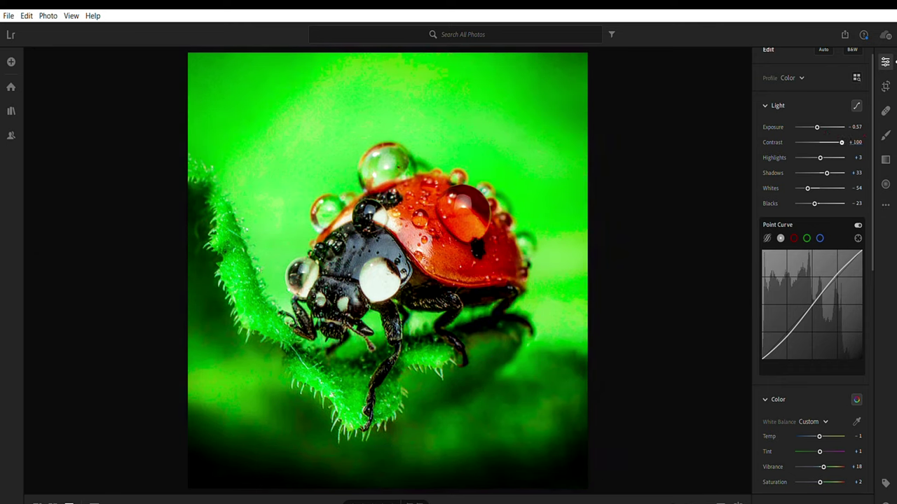
{"action": "left_click_drag", "start_coordinate": [820, 157], "coordinate": [794, 147]}
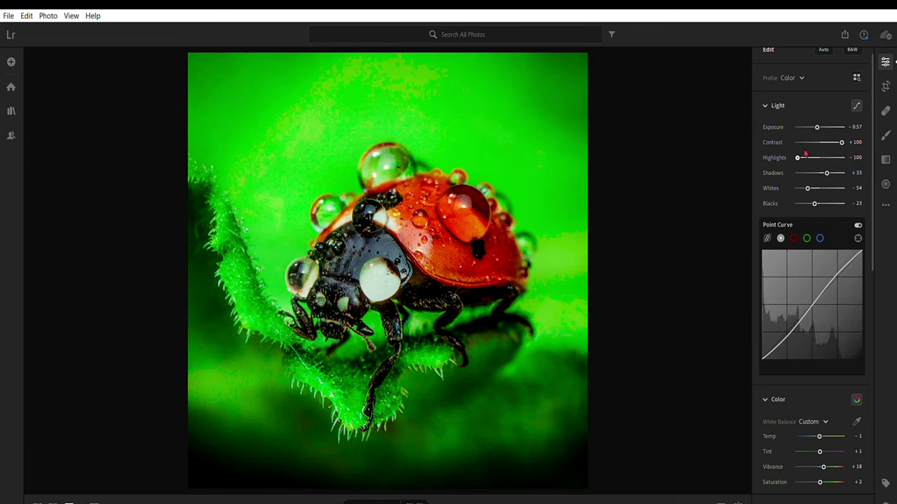
{"action": "left_click_drag", "start_coordinate": [828, 163], "coordinate": [806, 159]}
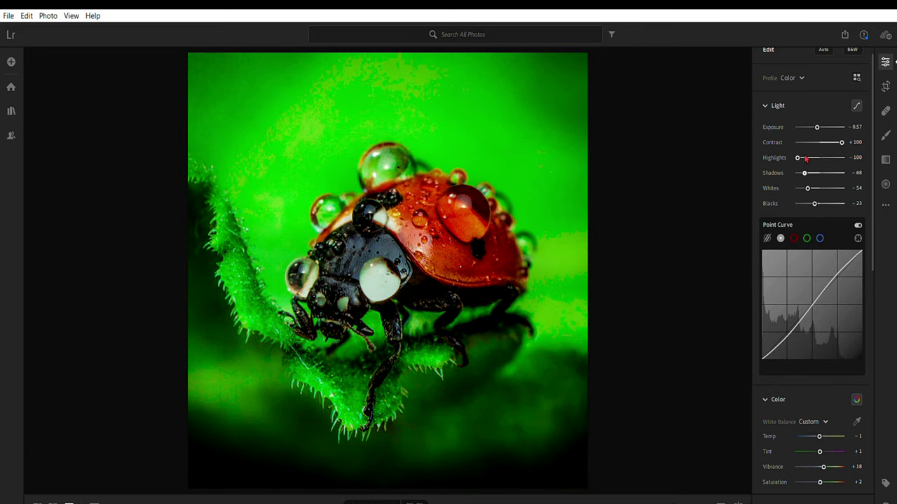
{"action": "left_click_drag", "start_coordinate": [806, 159], "coordinate": [811, 159]}
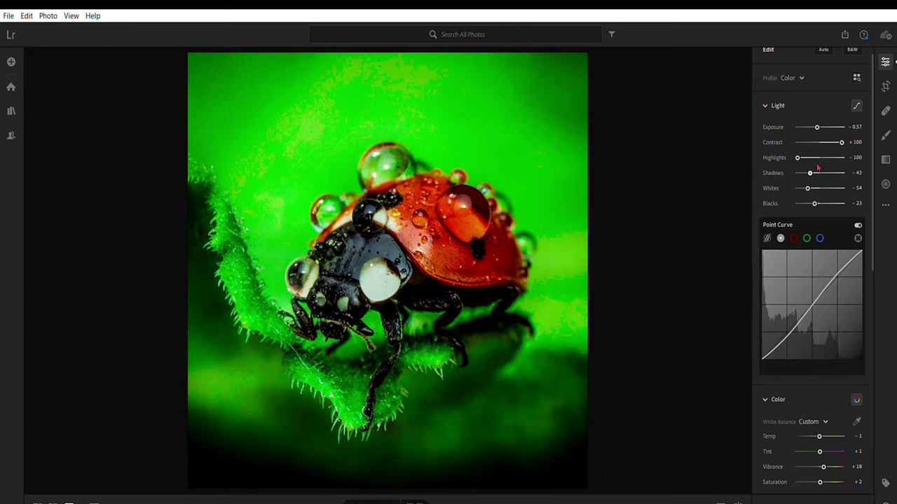
- Deepen blacks to -87 and settle exposure at -0.04
{"action": "left_click_drag", "start_coordinate": [815, 199], "coordinate": [805, 199]}
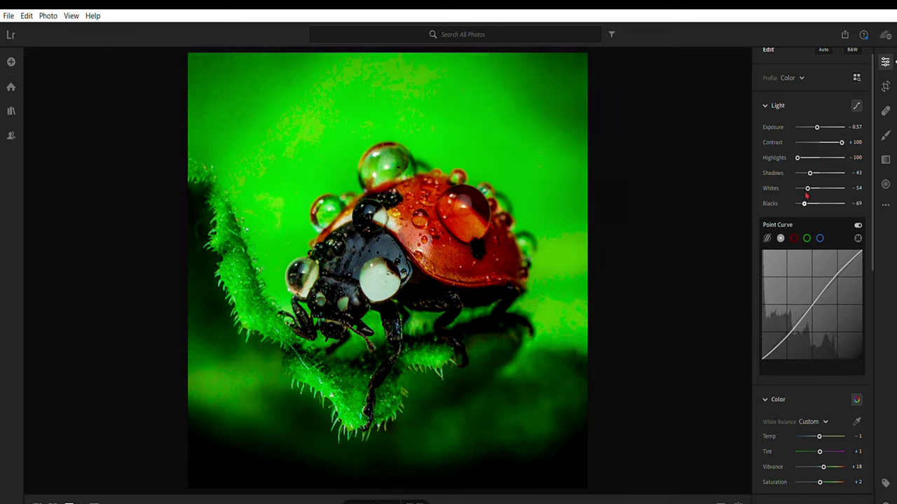
{"action": "left_click_drag", "start_coordinate": [818, 121], "coordinate": [822, 120]}
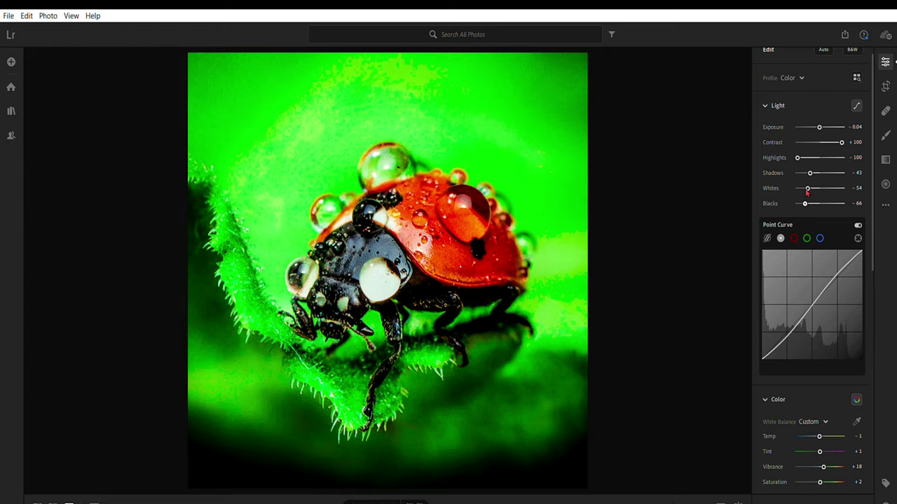
{"action": "left_click_drag", "start_coordinate": [807, 197], "coordinate": [803, 191]}
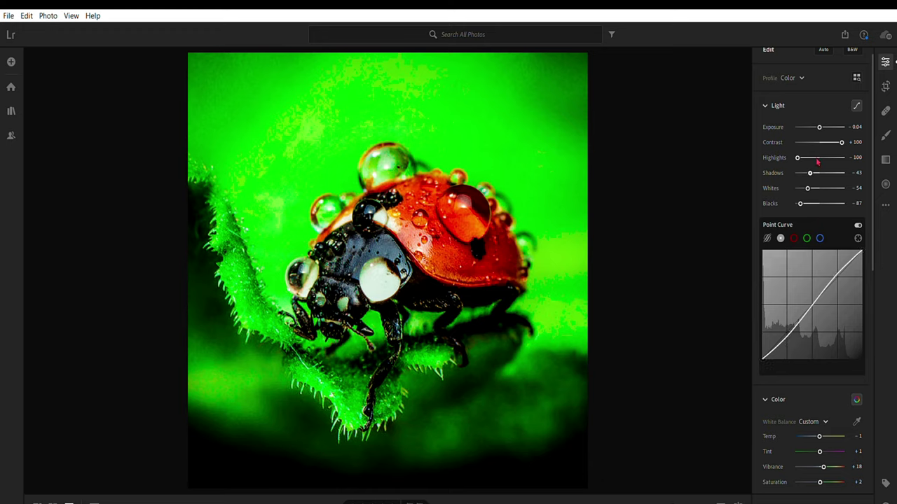
{"action": "scroll", "coordinate": [817, 155], "scroll_direction": "up", "scroll_amount": 1}
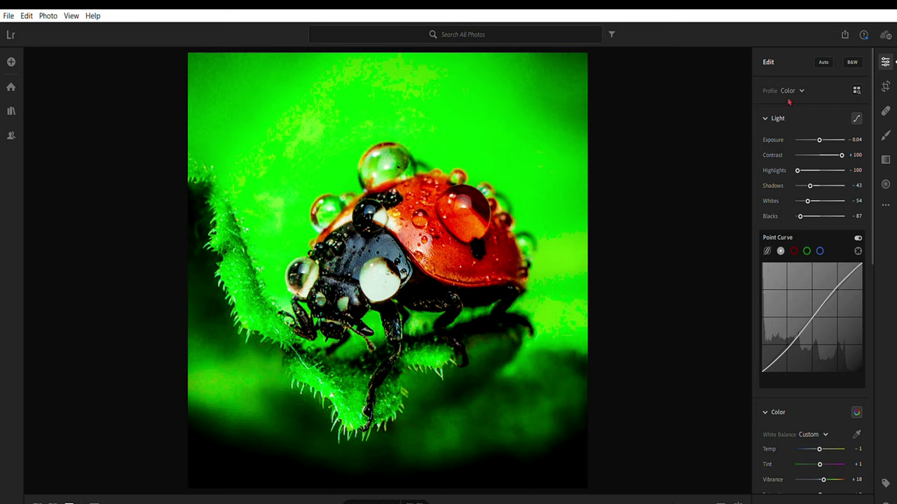
{"action": "scroll", "coordinate": [789, 105], "scroll_direction": "down", "scroll_amount": 1}
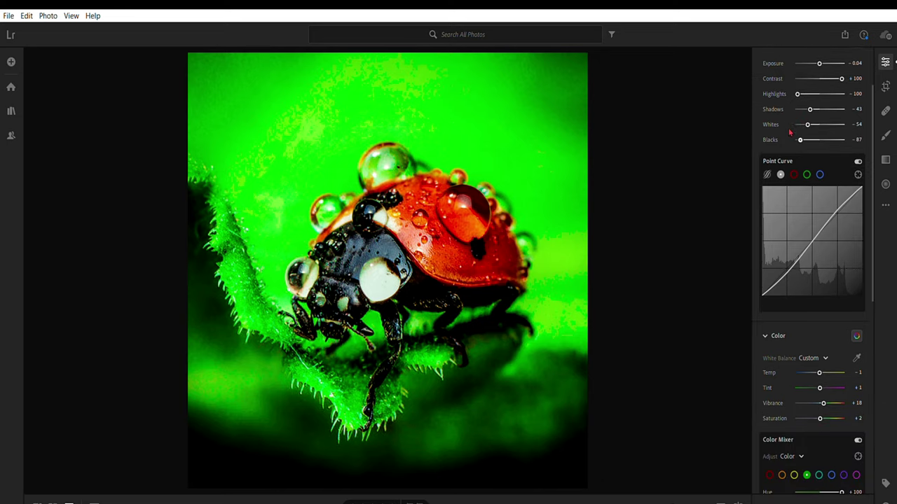
{"action": "scroll", "coordinate": [791, 130], "scroll_direction": "down", "scroll_amount": 2}
{"action": "scroll", "coordinate": [778, 210], "scroll_direction": "down", "scroll_amount": 1}
- Set the red swatch to Hue -75, Saturation +100 and Luminance +27
{"action": "left_click", "coordinate": [769, 245]}
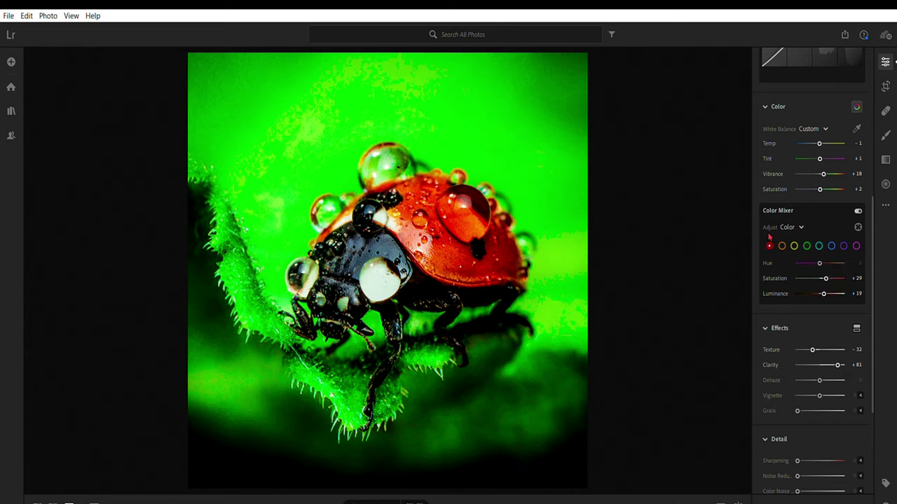
{"action": "left_click_drag", "start_coordinate": [819, 263], "coordinate": [797, 263]}
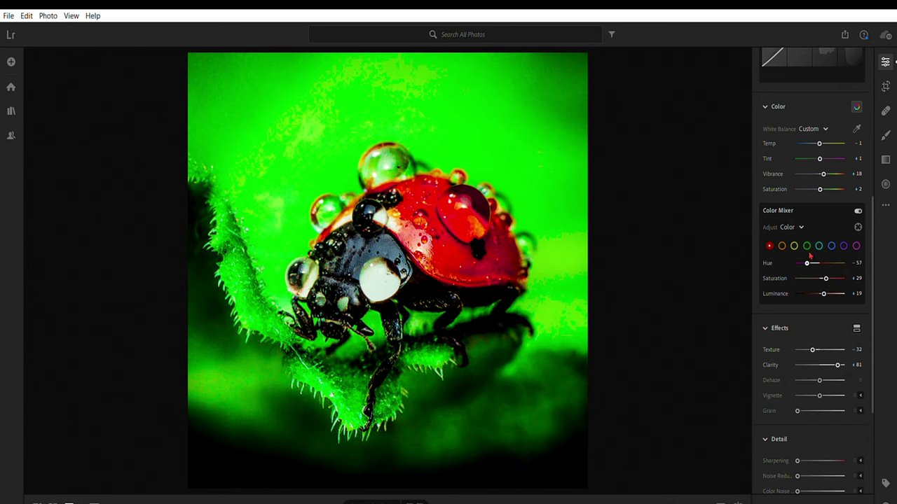
{"action": "mouse_move", "coordinate": [797, 263]}
{"action": "left_mouse_down"}
{"action": "mouse_move", "coordinate": [844, 269]}
{"action": "mouse_move", "coordinate": [804, 257]}
{"action": "left_mouse_up"}
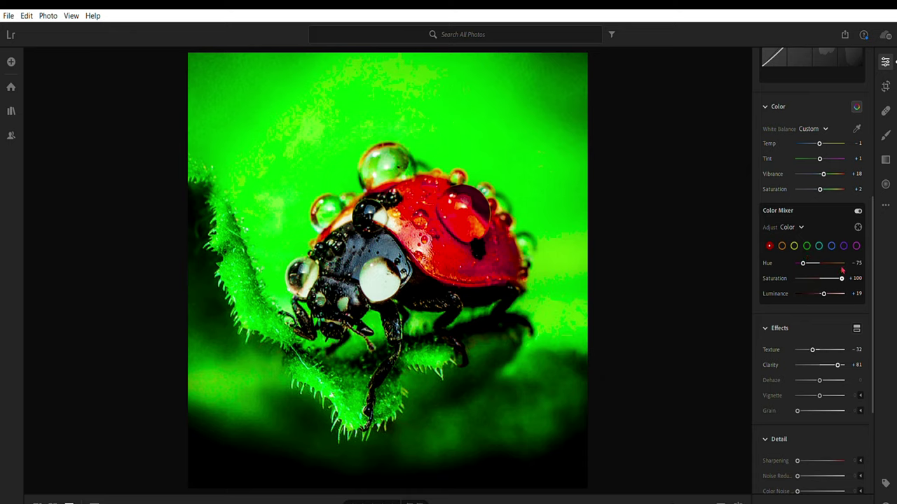
{"action": "left_click_drag", "start_coordinate": [842, 278], "coordinate": [852, 266]}
{"action": "left_click_drag", "start_coordinate": [825, 283], "coordinate": [827, 283]}
- Shift the aqua hue in the Color Mixer
{"action": "left_click", "coordinate": [806, 244]}
{"action": "left_click", "coordinate": [821, 244]}
{"action": "mouse_move", "coordinate": [825, 257]}
{"action": "left_mouse_down"}
{"action": "mouse_move", "coordinate": [846, 256]}
{"action": "mouse_move", "coordinate": [819, 252]}
{"action": "mouse_move", "coordinate": [829, 254]}
{"action": "left_mouse_up"}
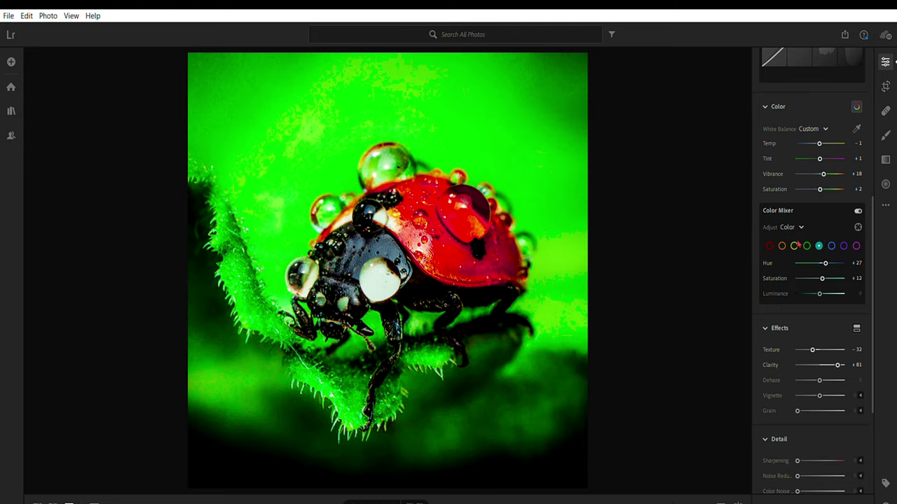
- Shift and slightly brighten the yellows, then add a -13 vignette to darken the edges
{"action": "left_click", "coordinate": [796, 245]}
{"action": "mouse_move", "coordinate": [820, 256]}
{"action": "left_mouse_down"}
{"action": "mouse_move", "coordinate": [800, 256]}
{"action": "mouse_move", "coordinate": [845, 257]}
{"action": "mouse_move", "coordinate": [827, 264]}
{"action": "mouse_move", "coordinate": [845, 277]}
{"action": "mouse_move", "coordinate": [827, 280]}
{"action": "left_mouse_up"}
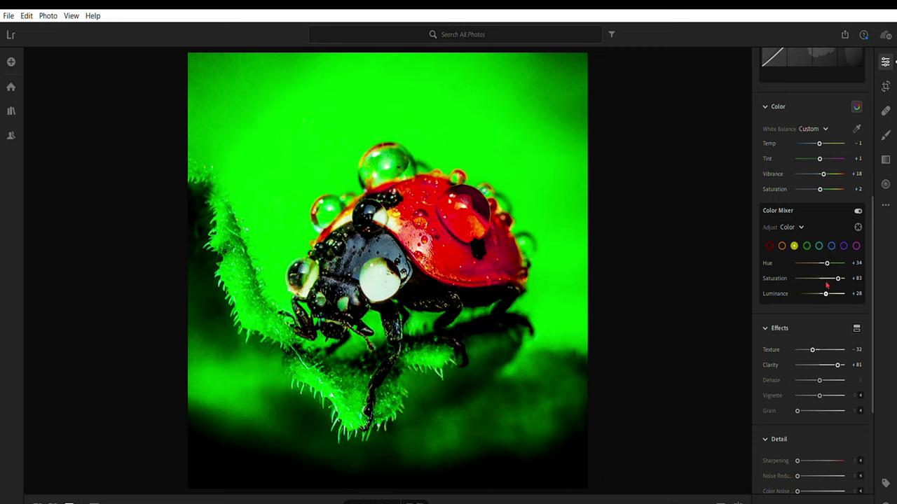
{"action": "left_click_drag", "start_coordinate": [825, 294], "coordinate": [825, 287]}
{"action": "mouse_move", "coordinate": [821, 384]}
{"action": "left_mouse_down"}
{"action": "mouse_move", "coordinate": [828, 376]}
{"action": "mouse_move", "coordinate": [818, 370]}
{"action": "left_mouse_up"}
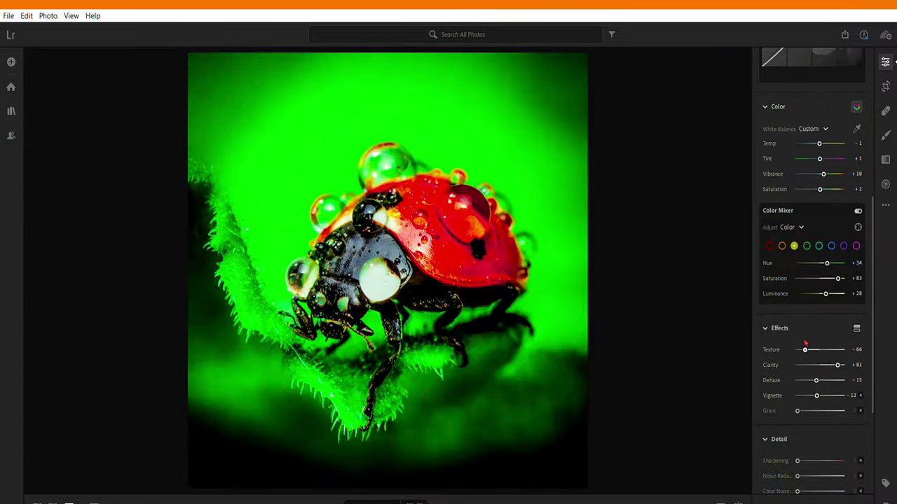
- Pull the Effects Texture slider from -66 down to -87
{"action": "left_click_drag", "start_coordinate": [805, 342], "coordinate": [800, 342]}
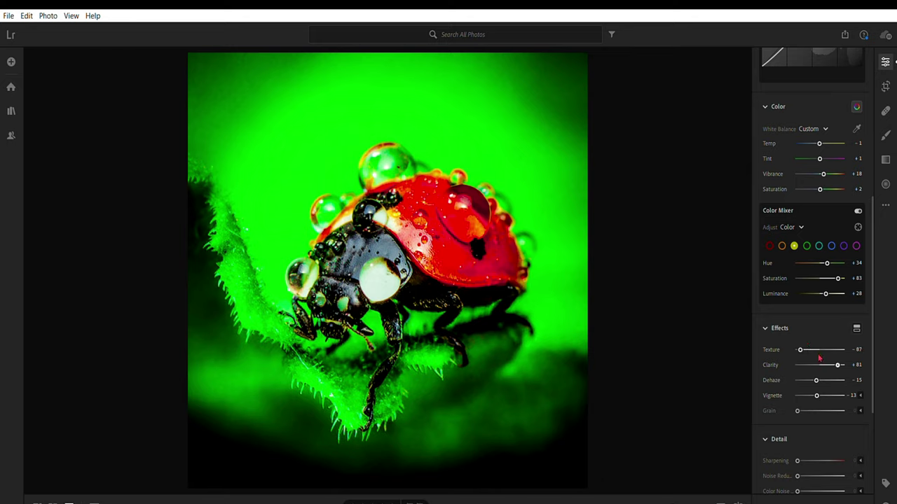
- Raise noise reduction to 94 and sharpening to 95, and bring Texture back up to +14
{"action": "scroll", "coordinate": [825, 378], "scroll_direction": "down", "scroll_amount": 2}
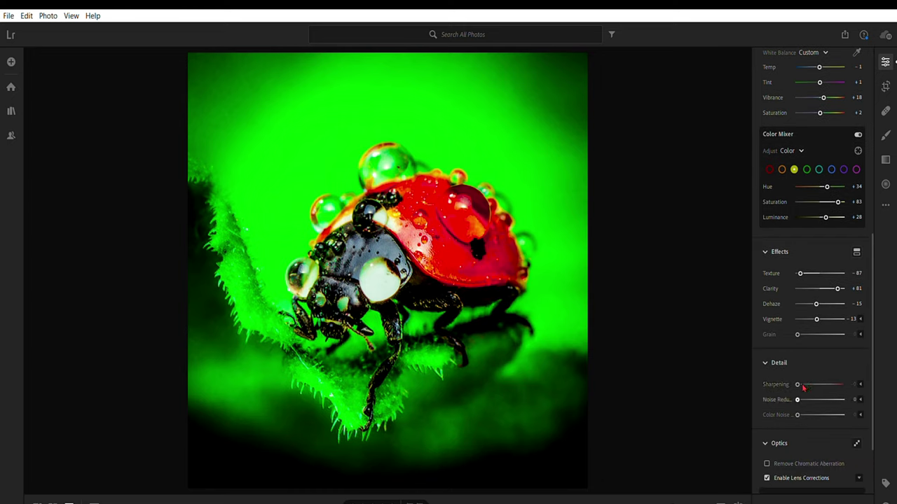
{"action": "left_click_drag", "start_coordinate": [800, 397], "coordinate": [834, 394]}
{"action": "left_click_drag", "start_coordinate": [800, 273], "coordinate": [825, 264]}
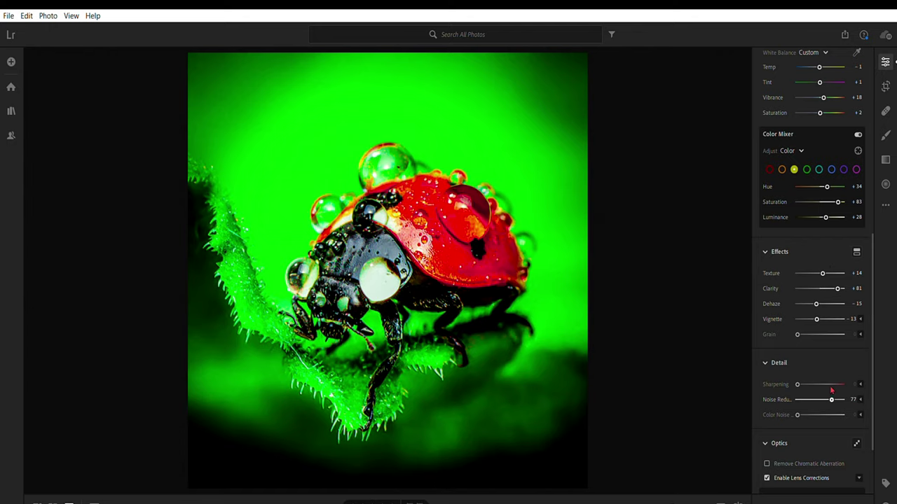
{"action": "mouse_move", "coordinate": [831, 393]}
{"action": "left_mouse_down"}
{"action": "mouse_move", "coordinate": [840, 390]}
{"action": "mouse_move", "coordinate": [809, 375]}
{"action": "mouse_move", "coordinate": [829, 376]}
{"action": "mouse_move", "coordinate": [806, 378]}
{"action": "mouse_move", "coordinate": [829, 380]}
{"action": "left_mouse_up"}
- Select the green swatch and set its saturation to +64 and luminance to +19
{"action": "left_click", "coordinate": [806, 168]}
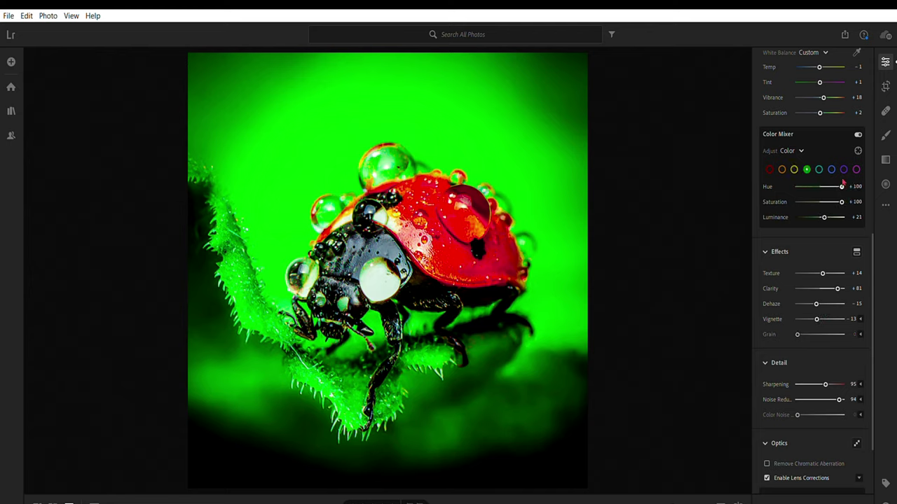
{"action": "mouse_move", "coordinate": [840, 187]}
{"action": "left_mouse_down"}
{"action": "mouse_move", "coordinate": [831, 187]}
{"action": "mouse_move", "coordinate": [852, 187]}
{"action": "left_mouse_up"}
{"action": "left_click_drag", "start_coordinate": [824, 217], "coordinate": [825, 207]}
{"action": "mouse_move", "coordinate": [841, 202]}
{"action": "left_mouse_down"}
{"action": "mouse_move", "coordinate": [784, 196]}
{"action": "mouse_move", "coordinate": [835, 200]}
{"action": "left_mouse_up"}
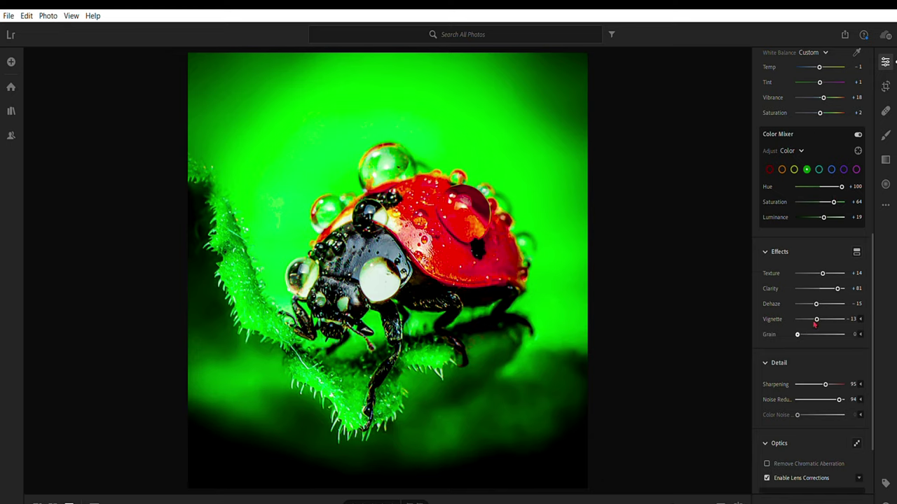
- Drag the Point Curve's shadow and highlight points into an S-shape
{"action": "scroll", "coordinate": [815, 326], "scroll_direction": "down", "scroll_amount": 2}
{"action": "scroll", "coordinate": [815, 326], "scroll_direction": "up", "scroll_amount": 3}
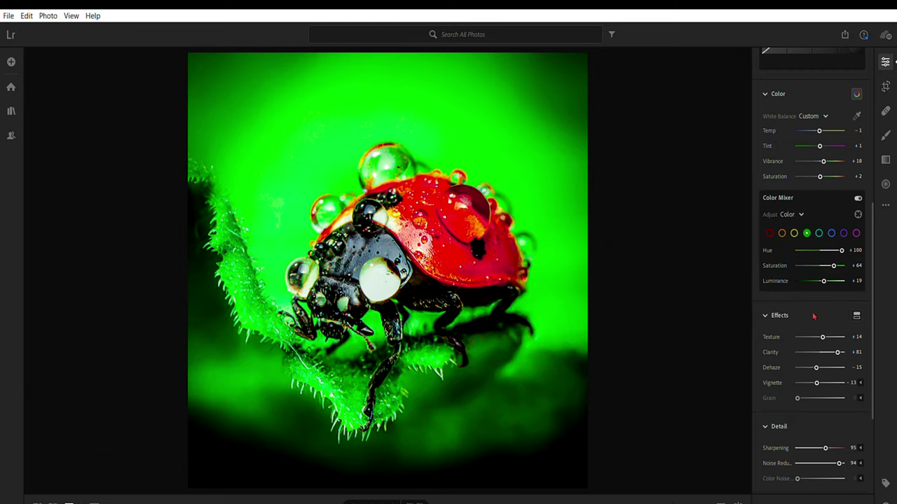
{"action": "scroll", "coordinate": [788, 288], "scroll_direction": "up", "scroll_amount": 2}
{"action": "scroll", "coordinate": [787, 288], "scroll_direction": "up", "scroll_amount": 2}
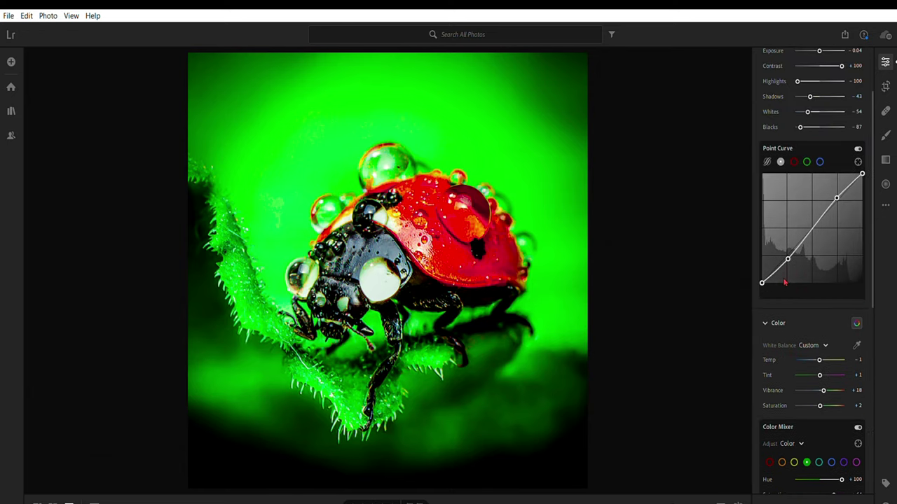
{"action": "scroll", "coordinate": [788, 288], "scroll_direction": "up", "scroll_amount": 2}
{"action": "left_click_drag", "start_coordinate": [790, 327], "coordinate": [791, 329]}
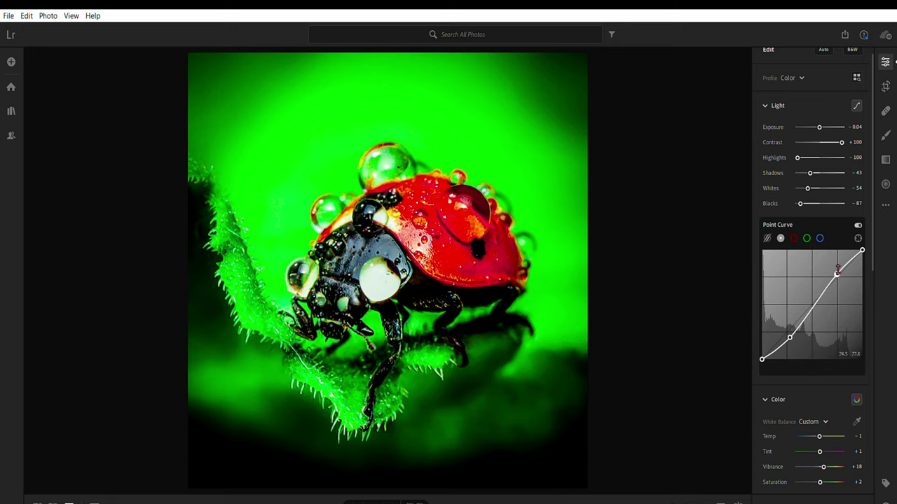
{"action": "left_click_drag", "start_coordinate": [837, 274], "coordinate": [833, 266]}
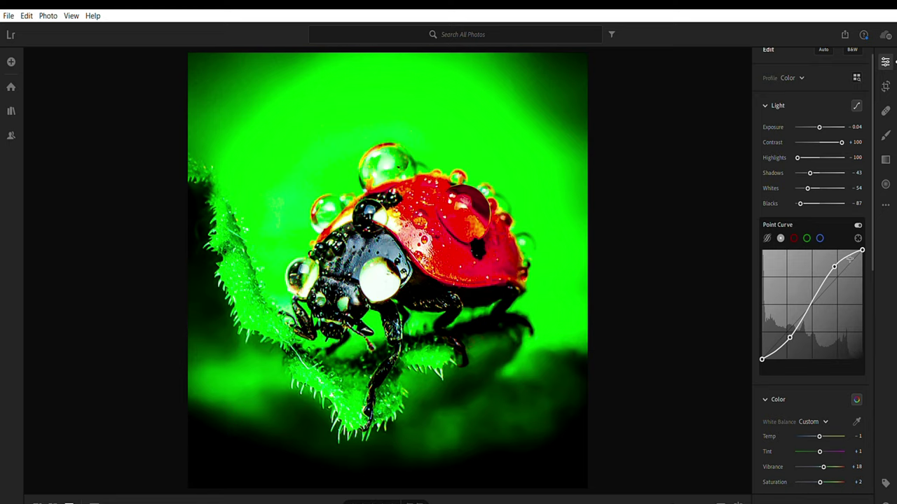
- Refine the S-curve, capping whites at 93.3 and lifting the black point to 7.8
{"action": "left_click_drag", "start_coordinate": [838, 258], "coordinate": [838, 271]}
{"action": "left_click_drag", "start_coordinate": [790, 337], "coordinate": [788, 333]}
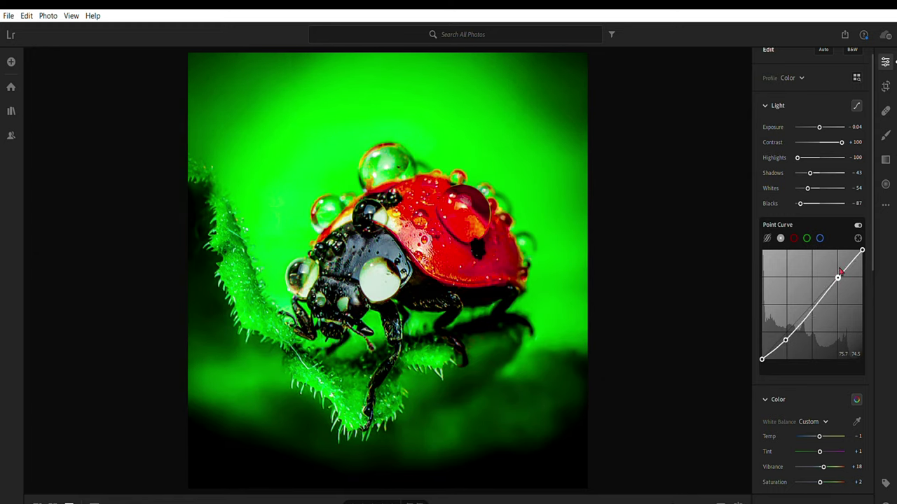
{"action": "left_click_drag", "start_coordinate": [838, 274], "coordinate": [862, 258]}
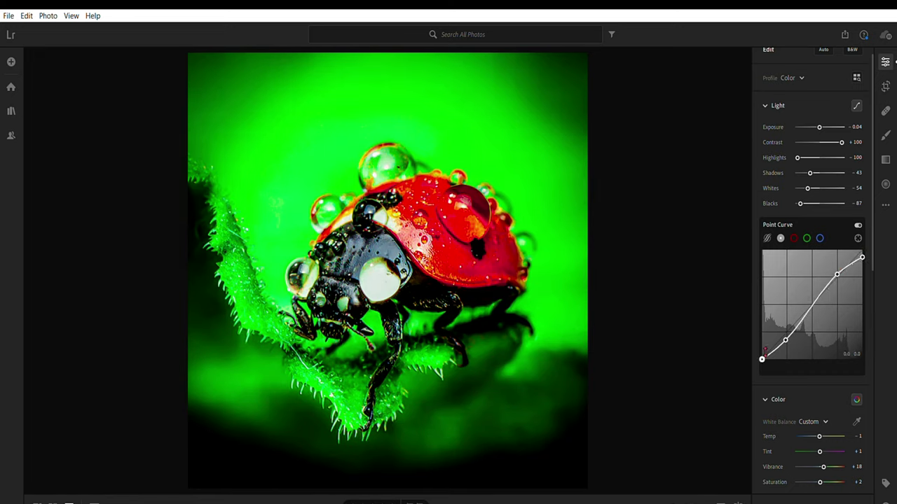
{"action": "left_click_drag", "start_coordinate": [764, 349], "coordinate": [764, 342]}
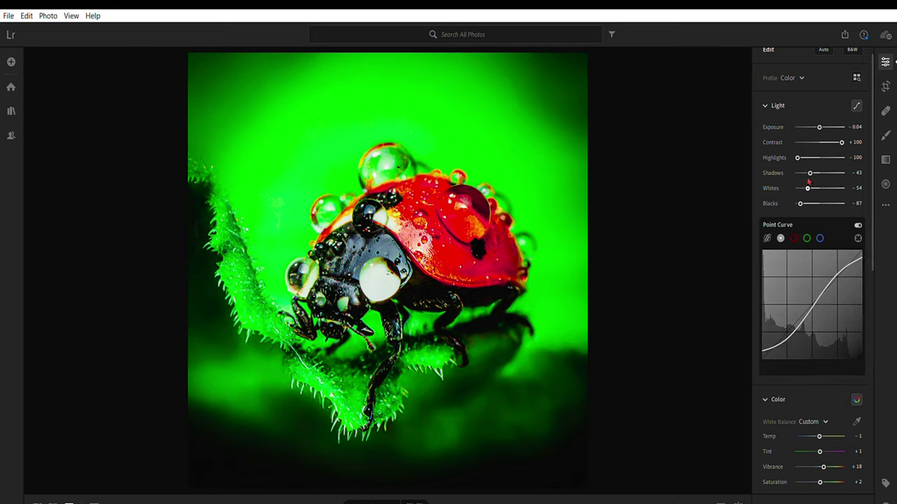
- Set Light sliders: Exposure −0.88, Highlights +100, Shadows −51, Whites −56, Blacks −18
{"action": "mouse_move", "coordinate": [808, 181]}
{"action": "left_mouse_down"}
{"action": "mouse_move", "coordinate": [791, 179]}
{"action": "mouse_move", "coordinate": [805, 196]}
{"action": "left_mouse_up"}
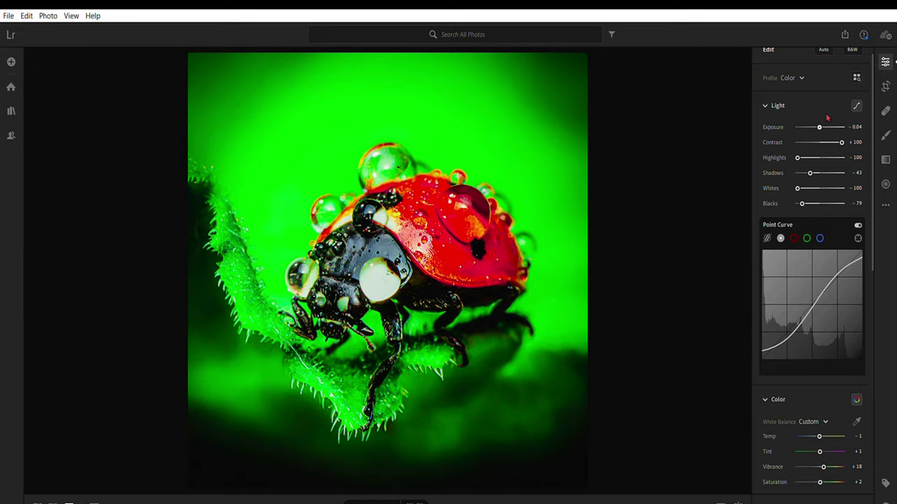
{"action": "left_click_drag", "start_coordinate": [824, 117], "coordinate": [819, 116]}
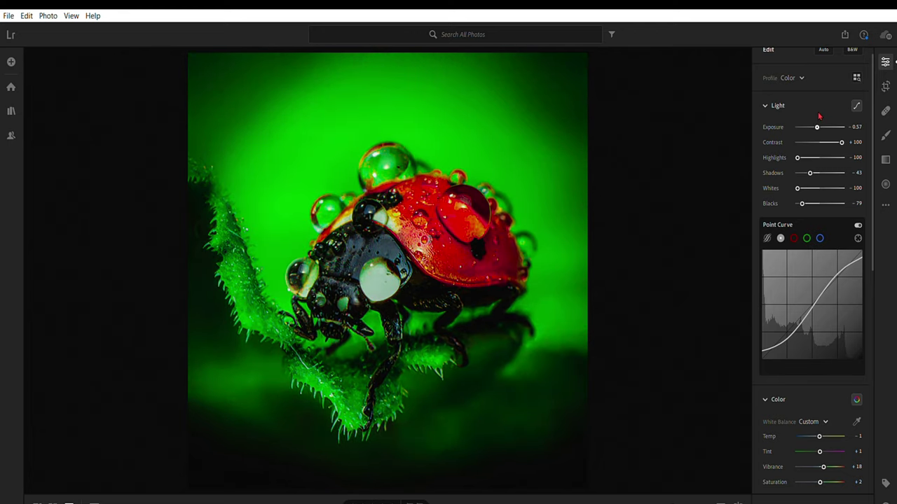
{"action": "left_click_drag", "start_coordinate": [820, 116], "coordinate": [817, 116]}
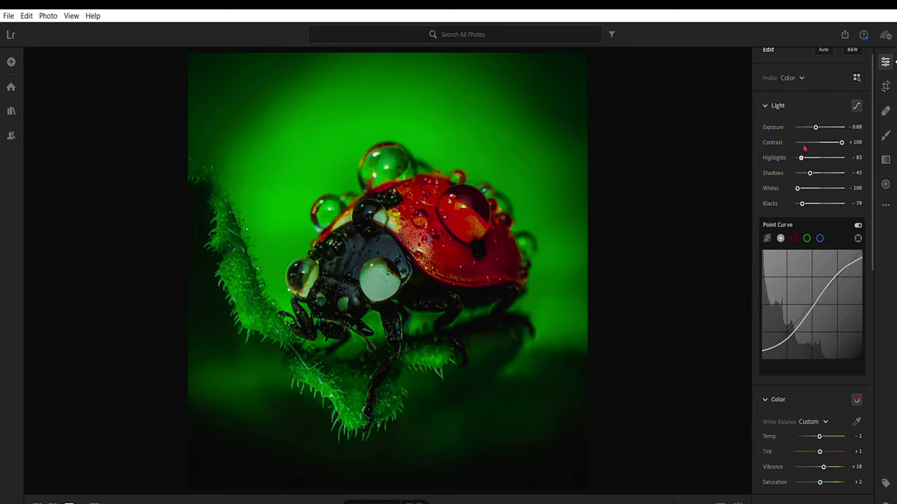
{"action": "left_click_drag", "start_coordinate": [799, 153], "coordinate": [860, 144]}
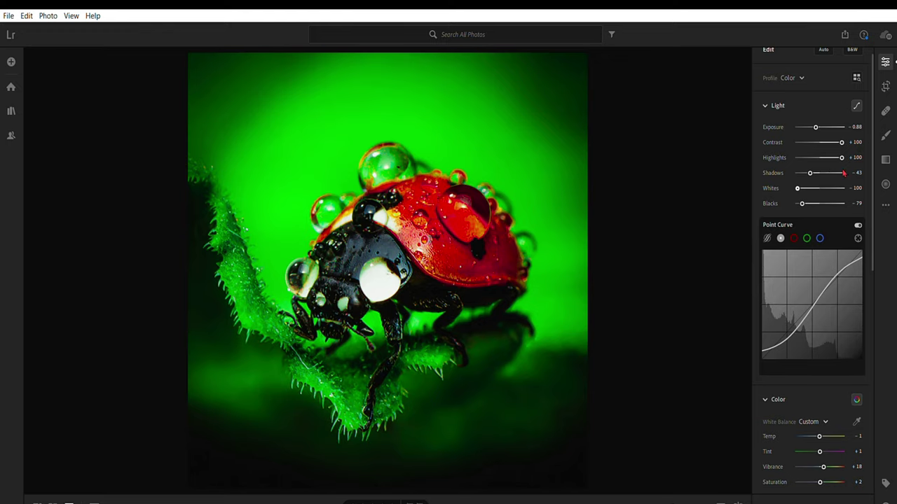
{"action": "left_click_drag", "start_coordinate": [814, 165], "coordinate": [810, 166]}
{"action": "mouse_move", "coordinate": [798, 184]}
{"action": "left_mouse_down"}
{"action": "mouse_move", "coordinate": [817, 183]}
{"action": "mouse_move", "coordinate": [808, 183]}
{"action": "mouse_move", "coordinate": [819, 197]}
{"action": "left_mouse_up"}
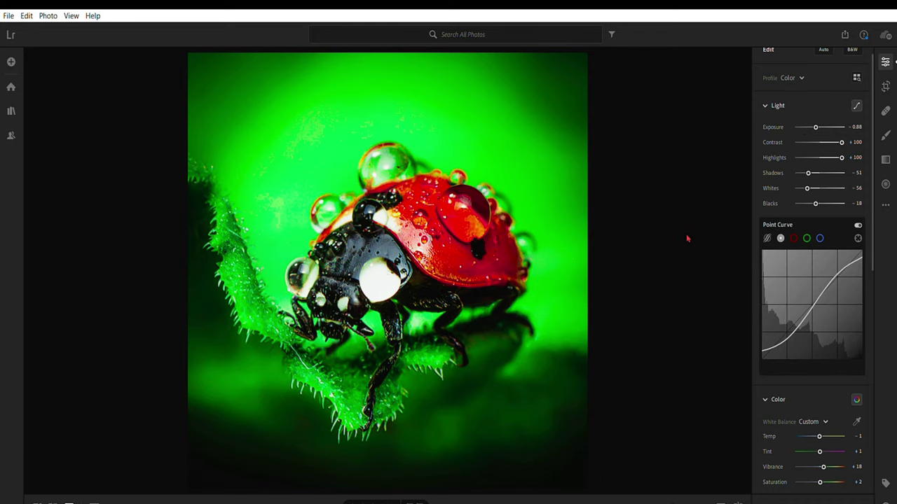
{"action": "key", "text": "backslash"}
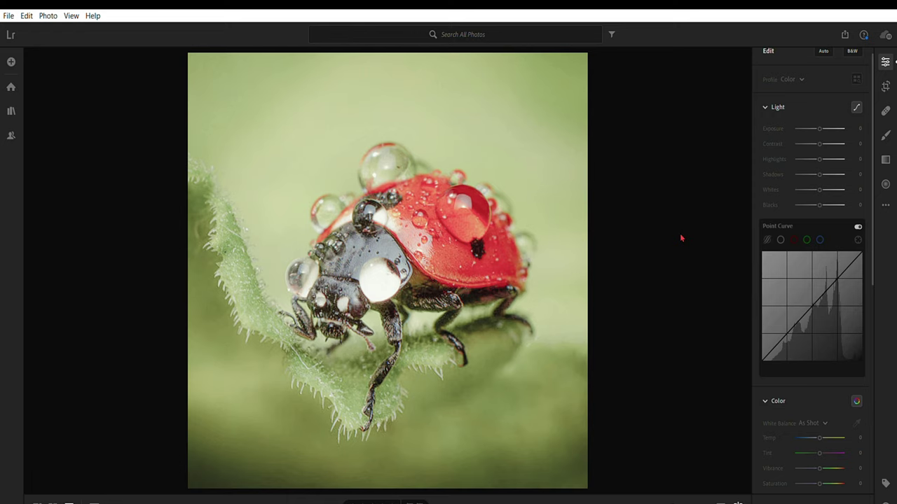
{"action": "key", "text": "backslash"}
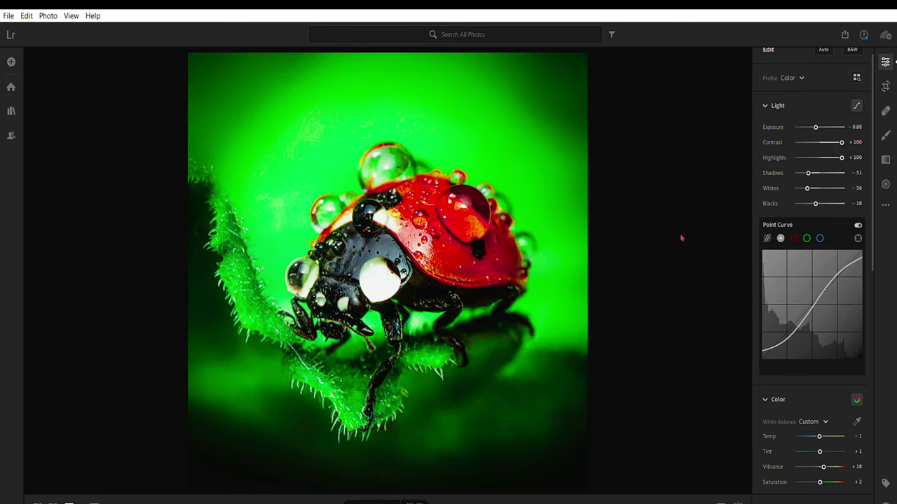
{"action": "key", "text": "backslash"}
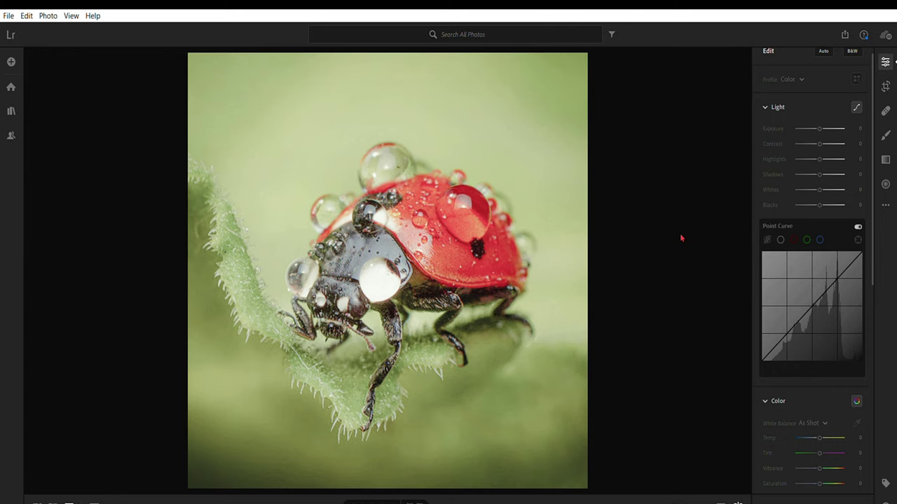
{"action": "key", "text": "backslash"}
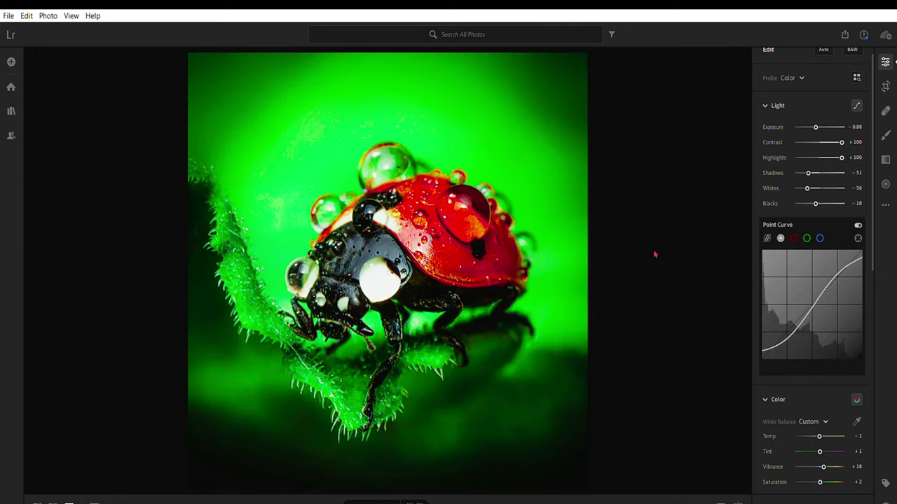